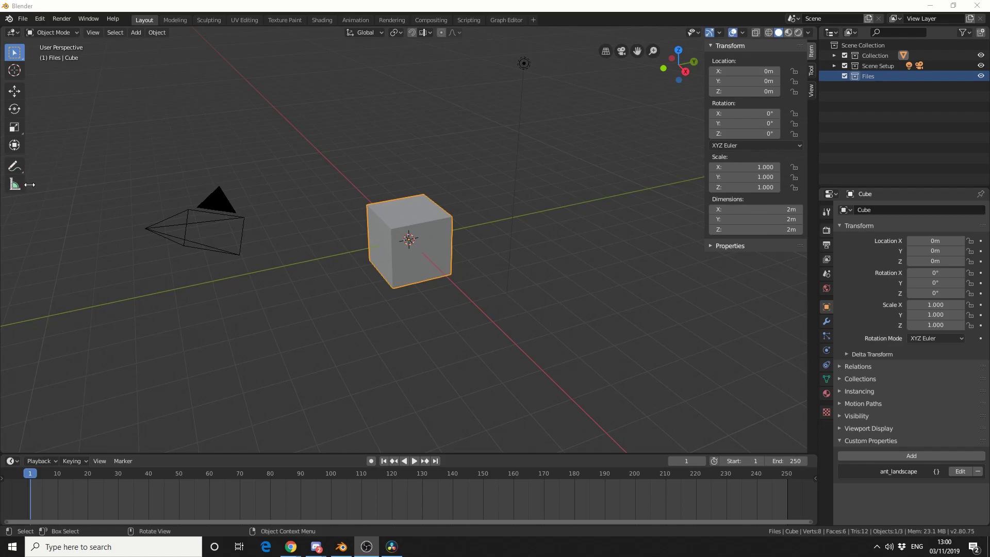
Delete the default cube and add an armature at the world origin.
mouse_move(24, 185)
mouse_down()
mouse_move(125, 187)
mouse_move(44, 185)
mouse_up()
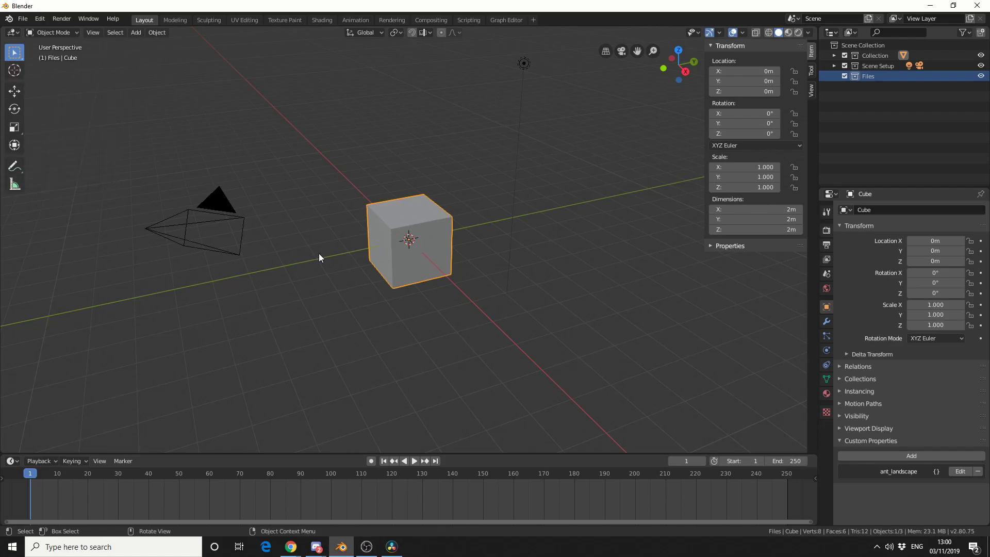
key(Delete)
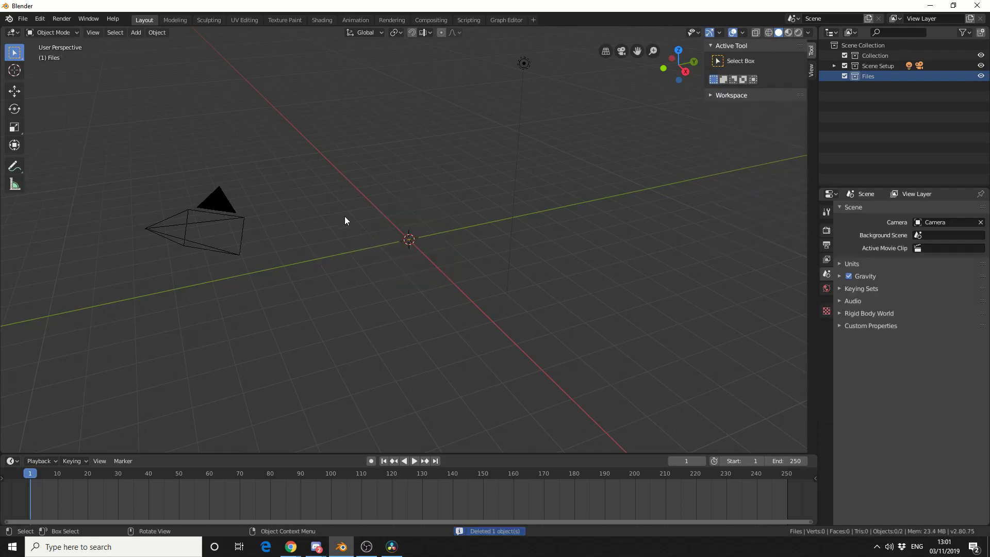
click(139, 32)
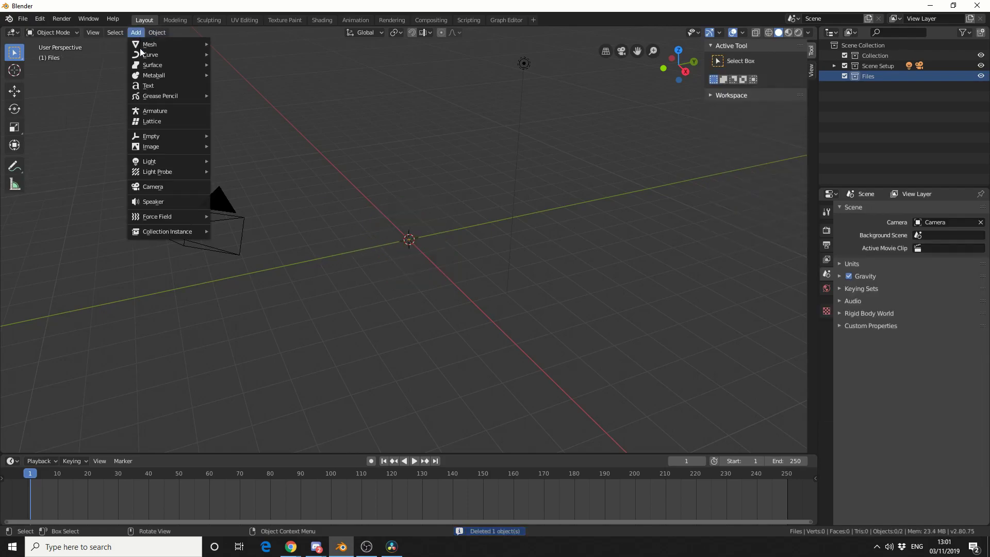
click(157, 111)
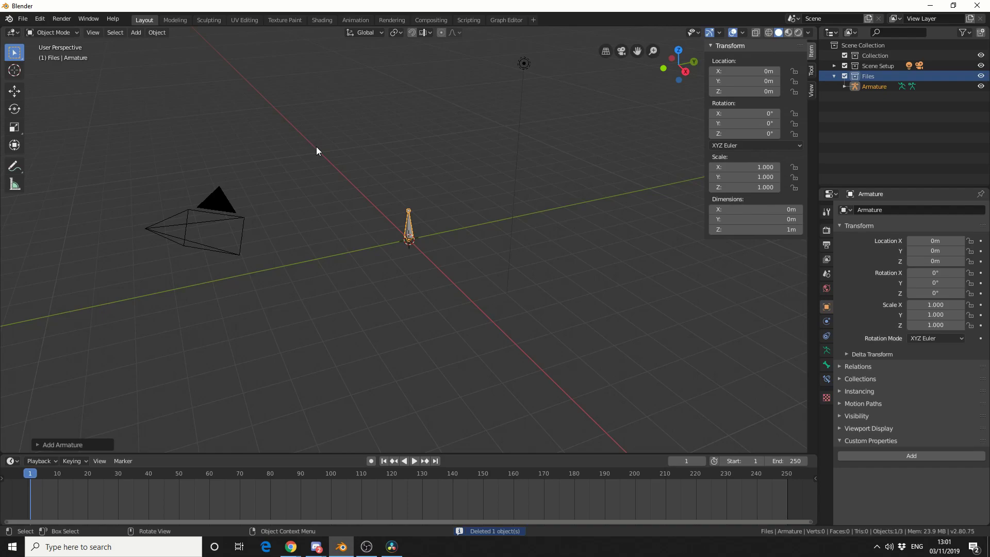
Subdivide the armature's single bone with 2 cuts in Edit Mode, working from the front view.
key(KP_1)
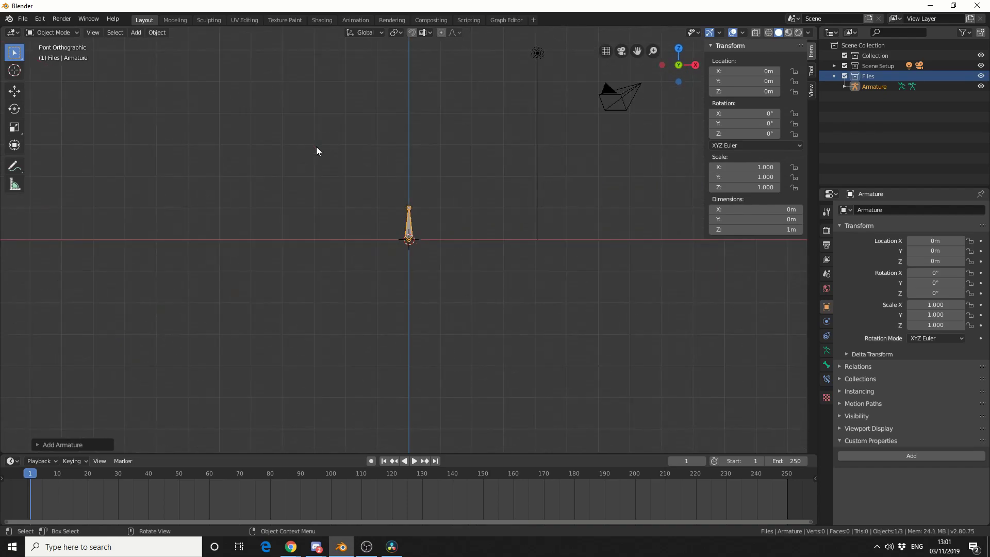
key(Tab)
scroll(499, 162, up, 2)
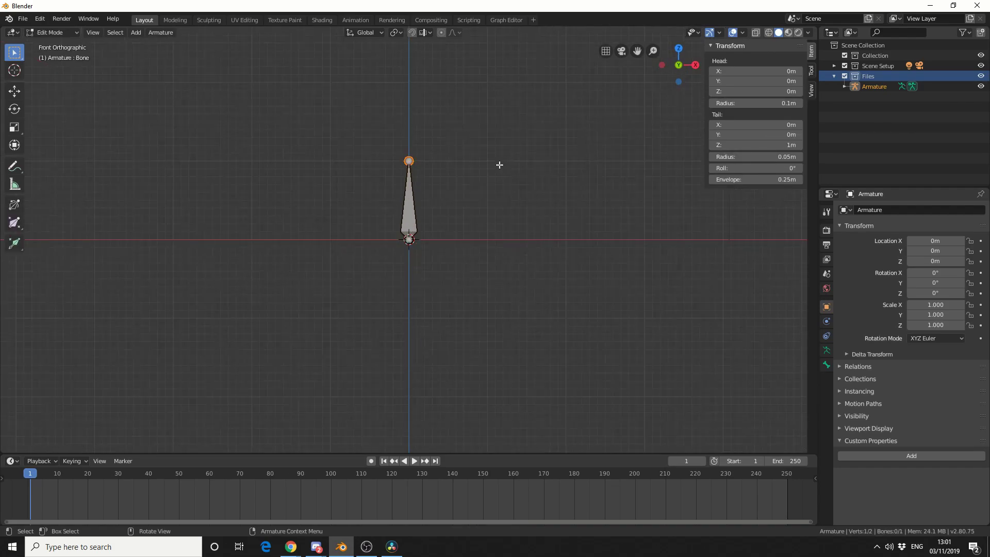
click(410, 210)
click(163, 34)
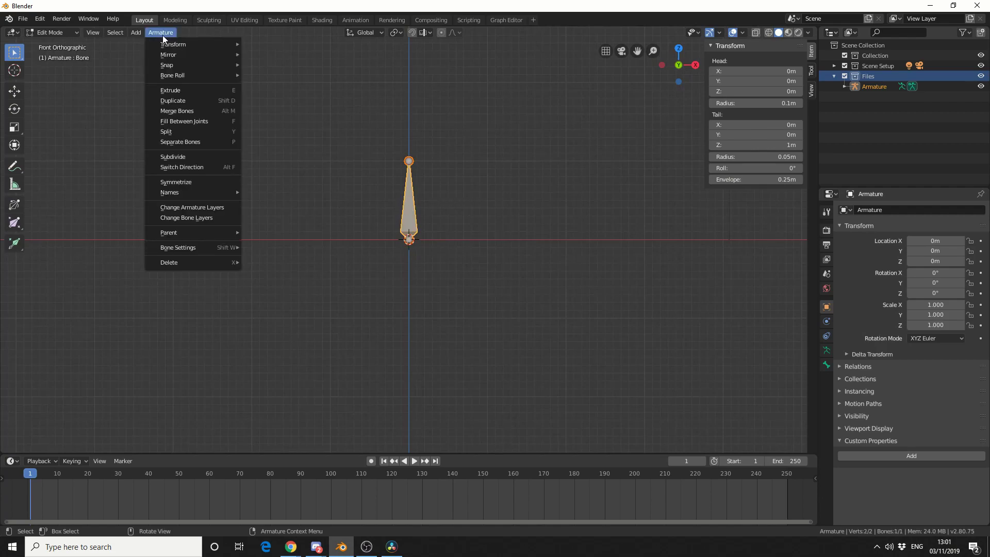
click(189, 158)
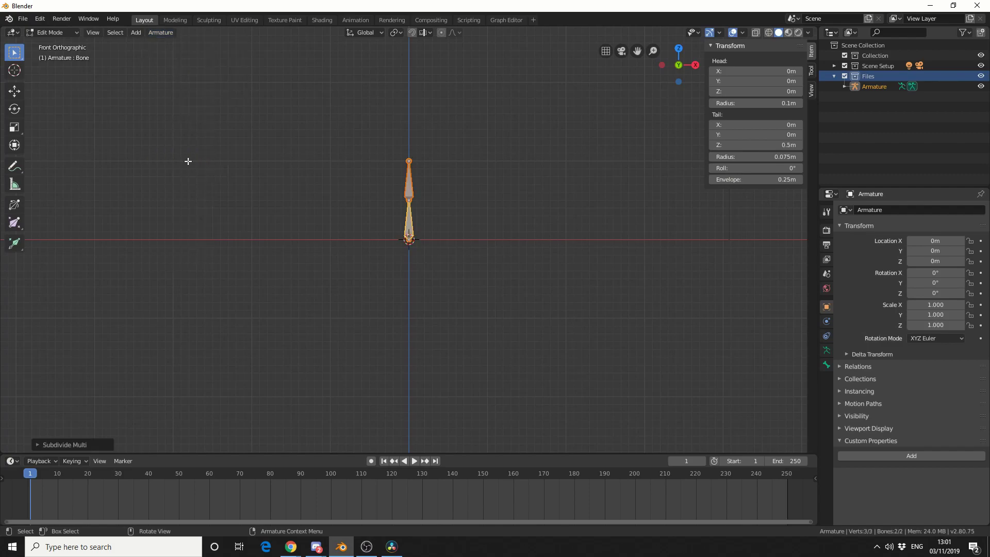
click(107, 445)
click(131, 442)
text(2)
key(Return)
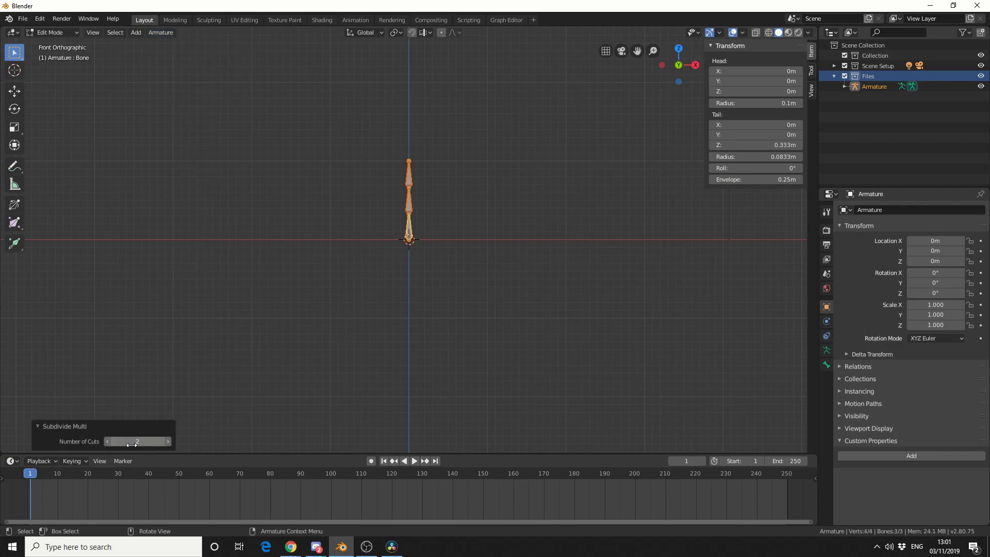
Scale up the middle bone of the chain by a factor of about 2.33.
click(428, 220)
scroll(428, 220, up, 4)
shift+middle_drag(521, 195, 525, 273)
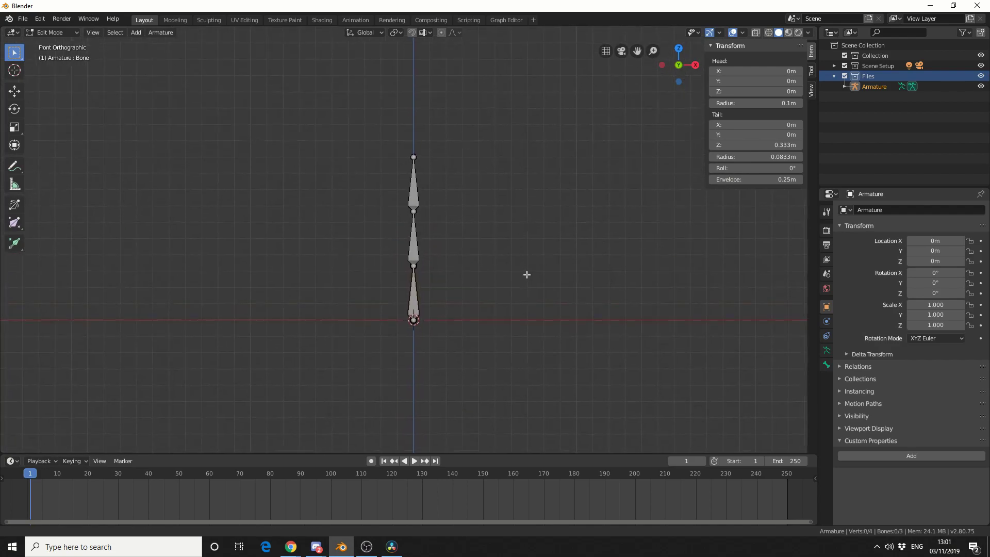
click(418, 254)
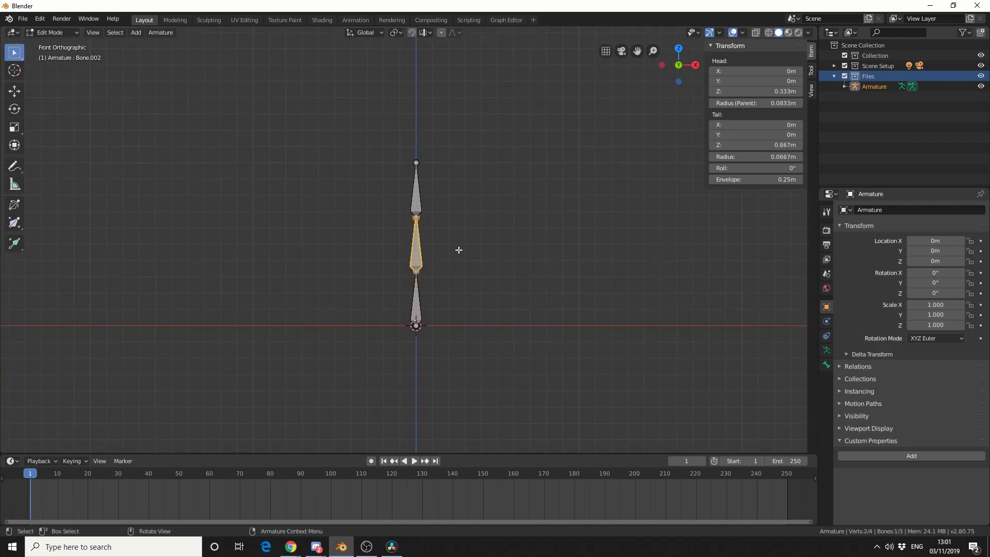
key(s)
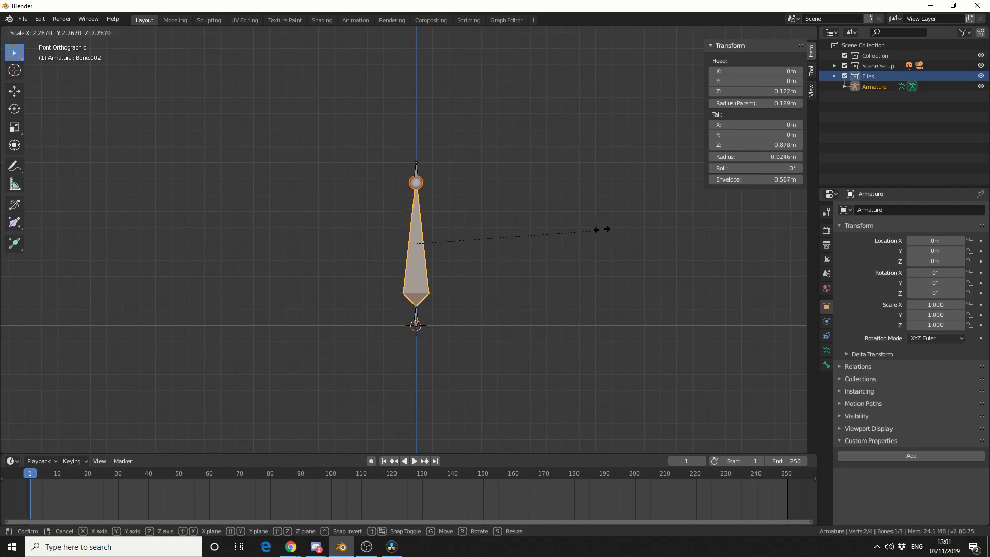
click(605, 232)
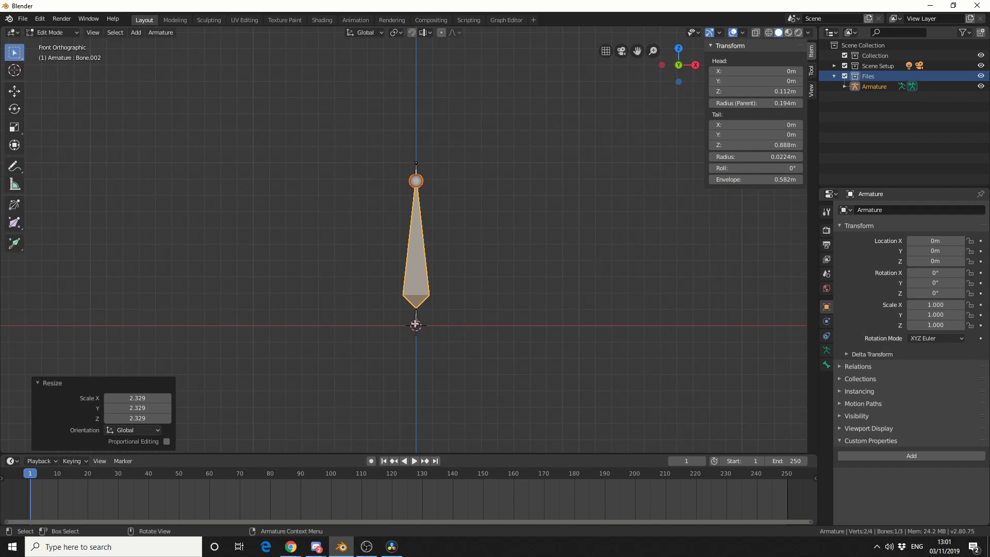
Rename the bottom bone of the chain as Start.
click(416, 319)
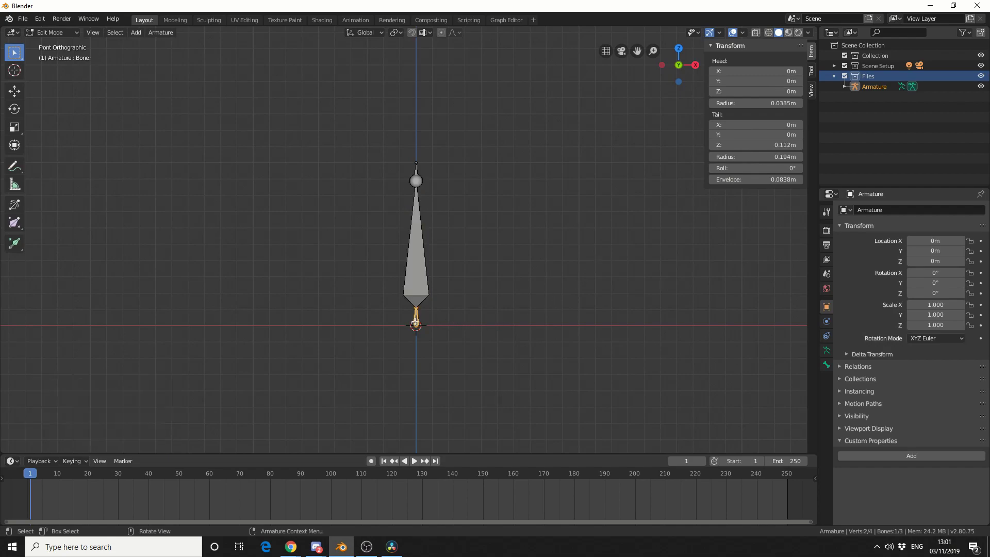
click(827, 365)
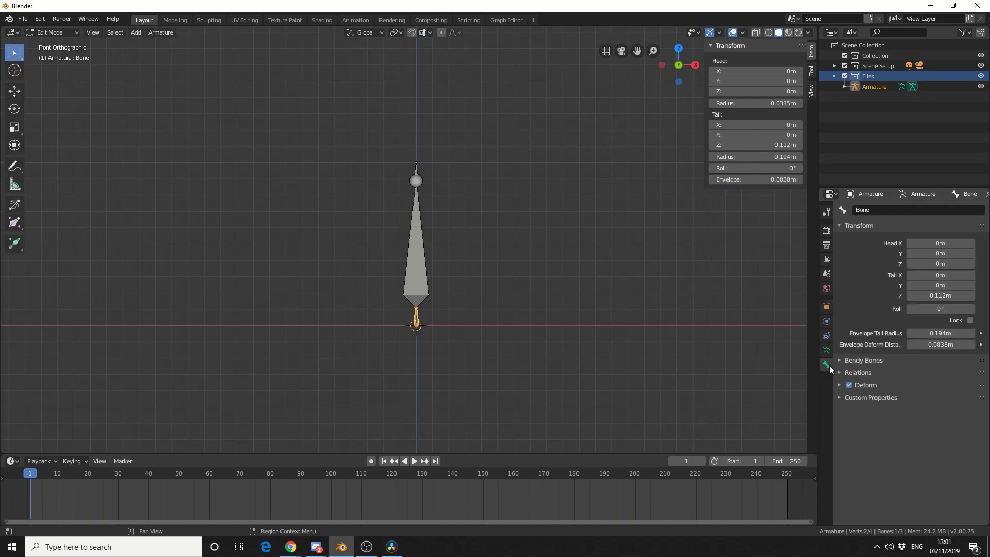
click(907, 210)
text(Sty)
text(rt)
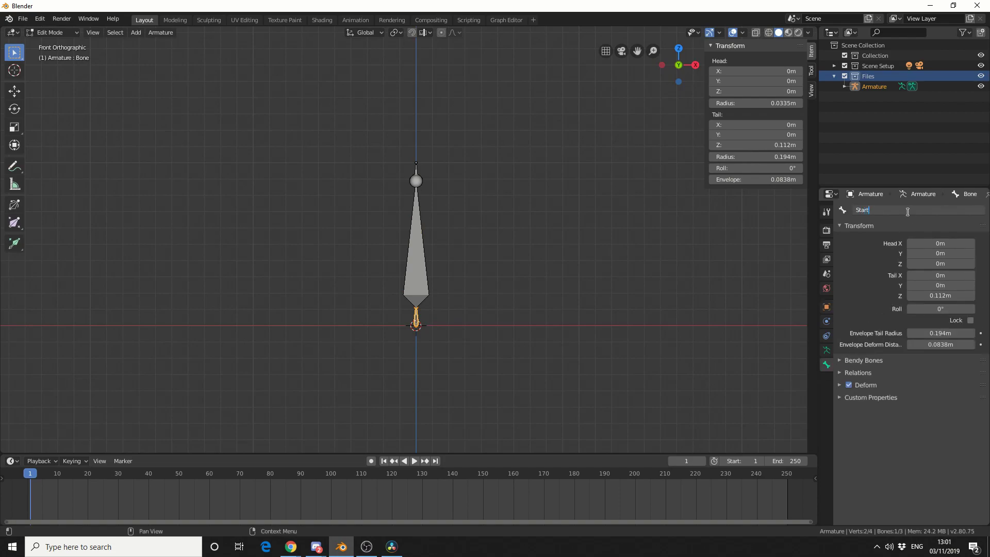
key(Return)
Rename the large middle bone as Bendy.
click(422, 257)
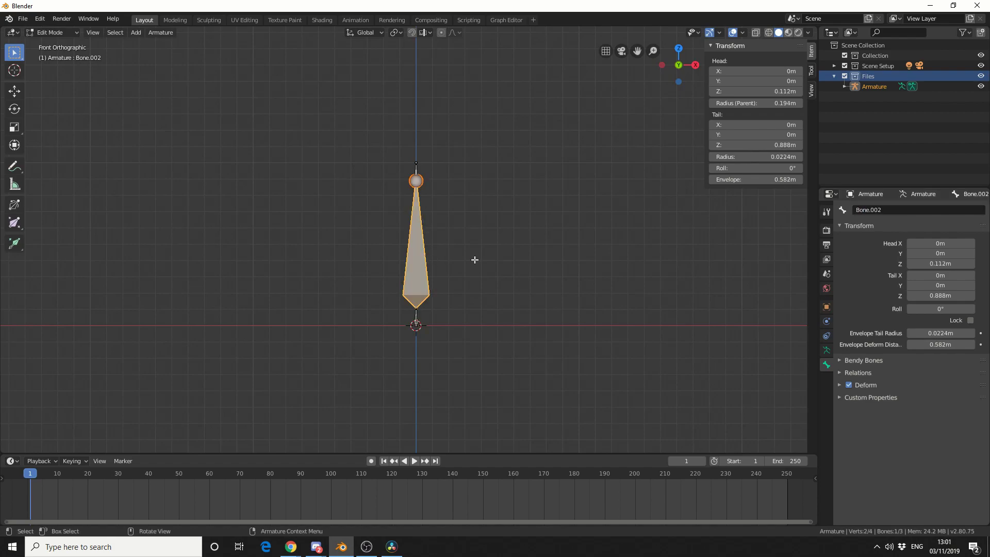
click(893, 210)
text(Bendy)
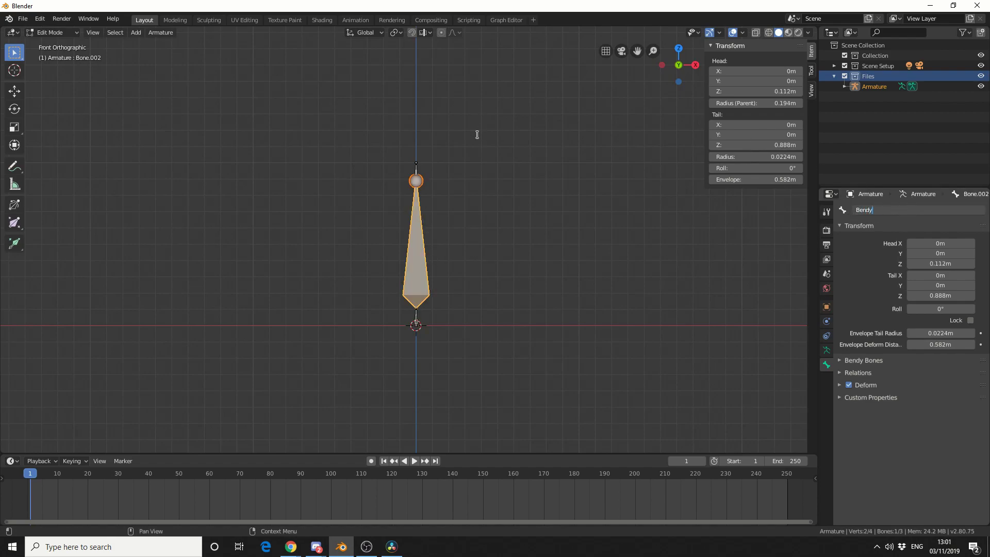
key(Return)
Rename the small top bone as End and deselect all bones.
click(416, 163)
click(902, 210)
text(End)
click(508, 271)
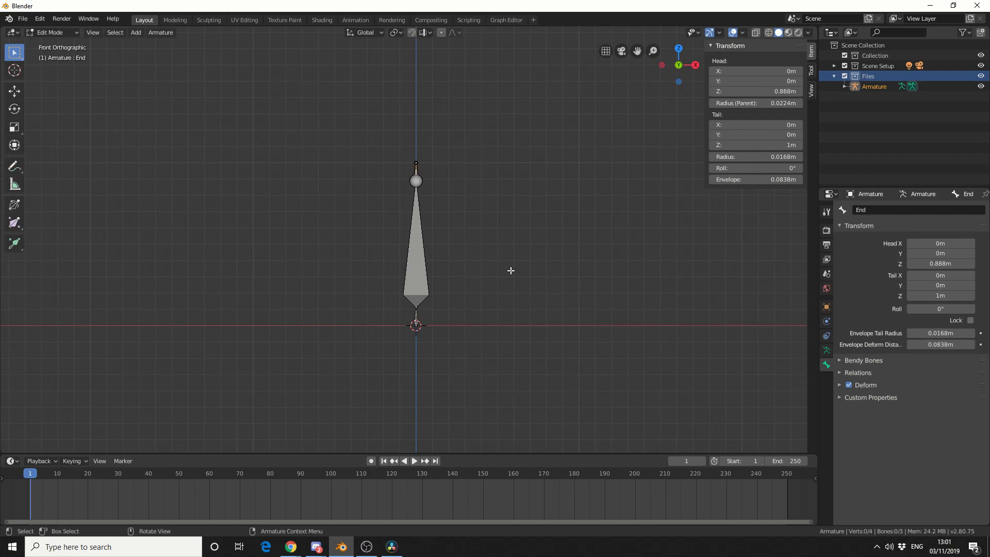
Set the armature's viewport display to B-Bone and show the bone names, leaving the axes hidden.
click(823, 351)
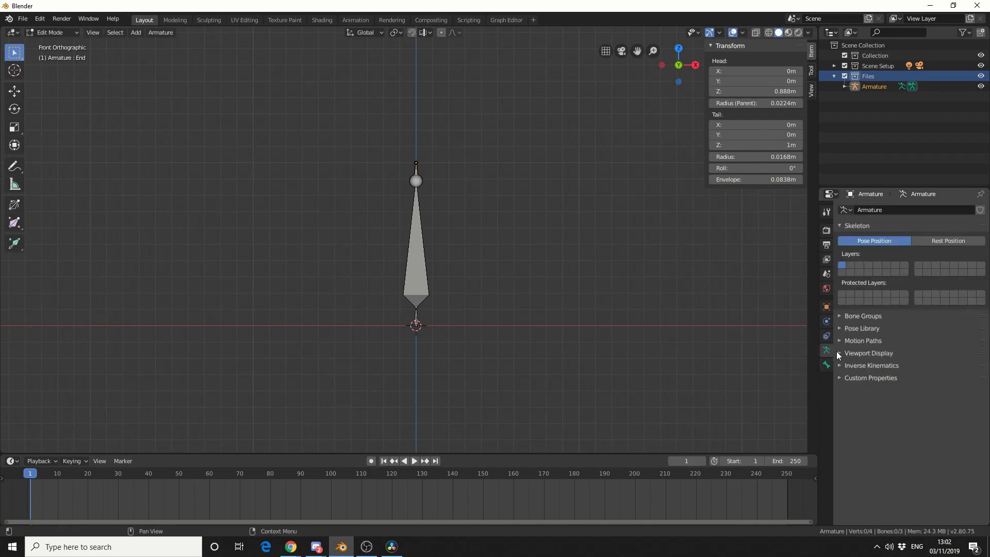
click(840, 354)
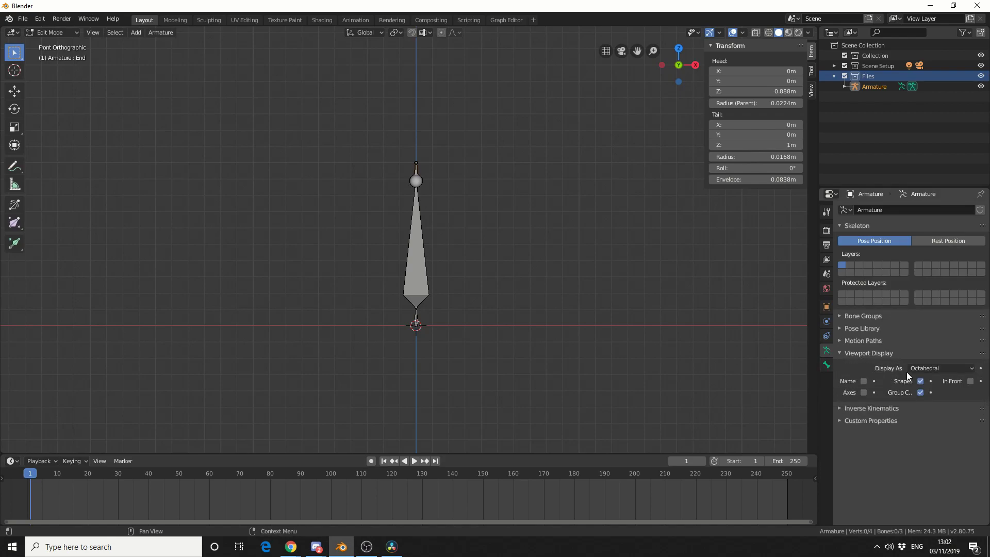
click(932, 371)
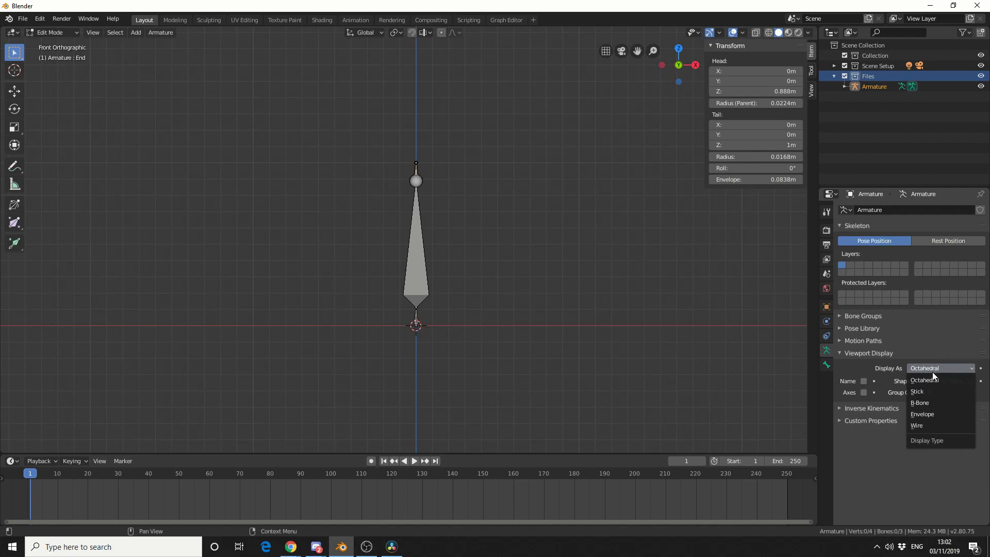
click(954, 404)
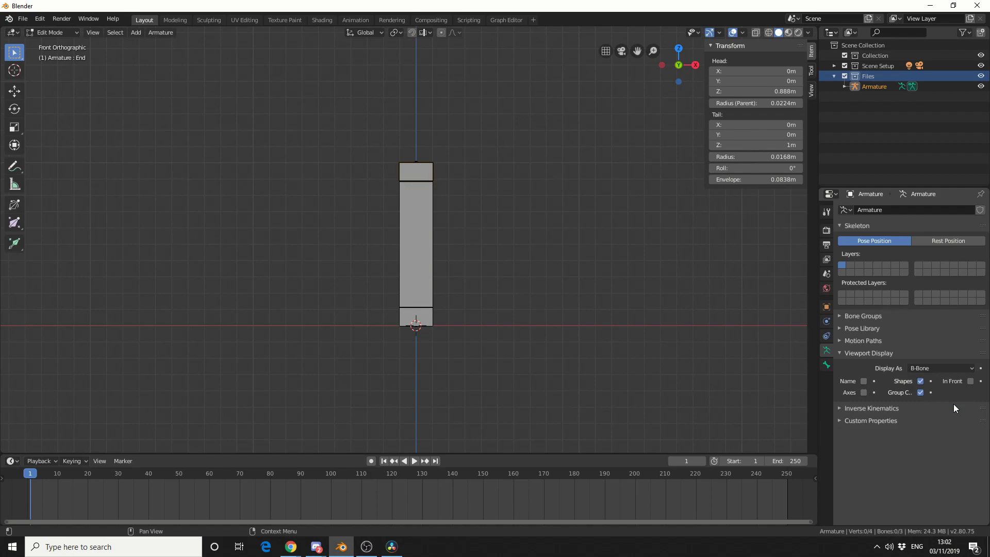
click(864, 381)
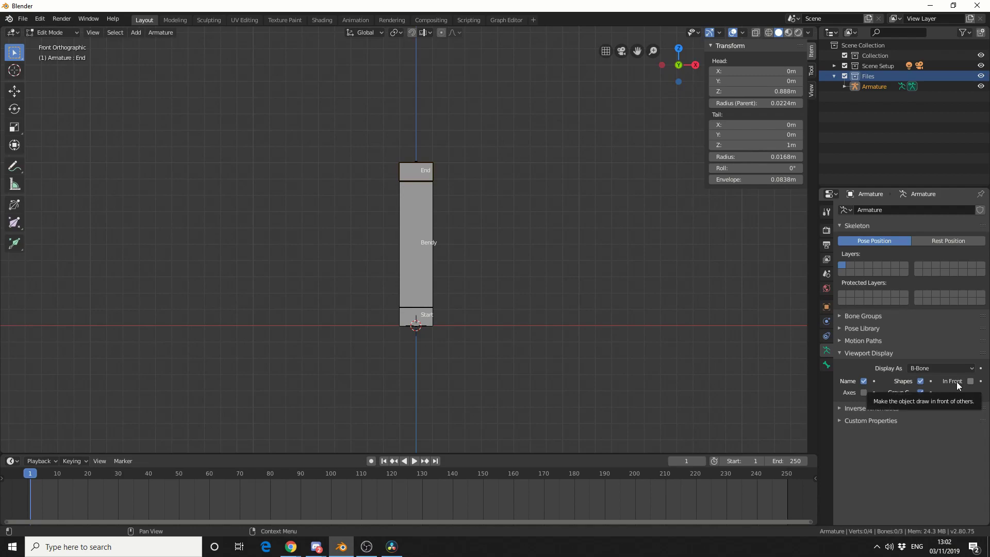
click(863, 392)
click(864, 392)
middle_drag(567, 216, 473, 183)
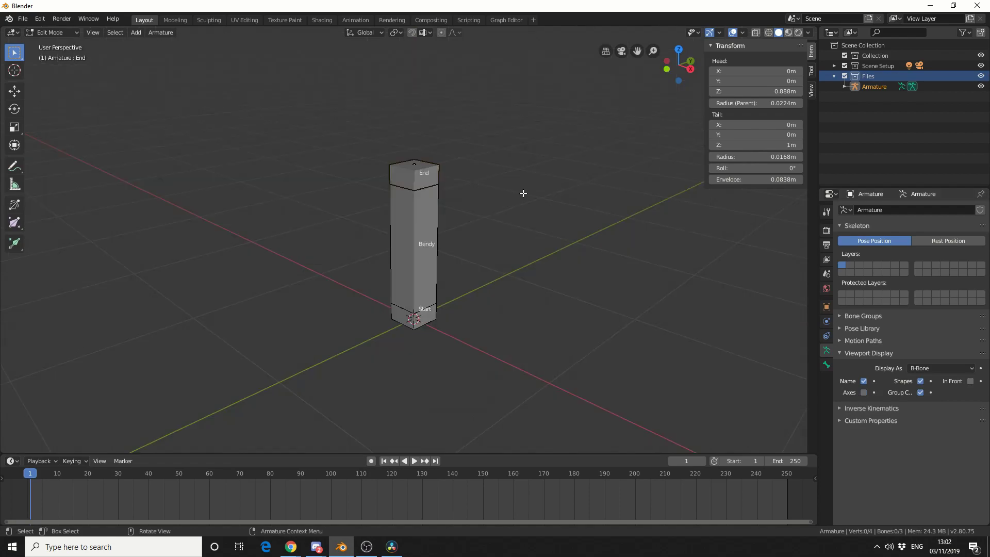
click(437, 179)
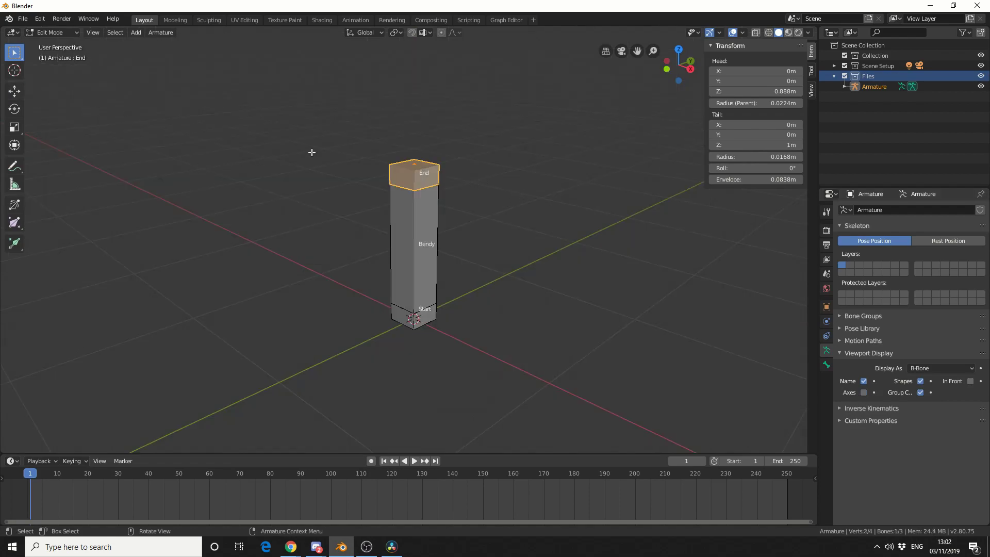
click(14, 91)
drag(442, 184, 452, 211)
right_click(452, 212)
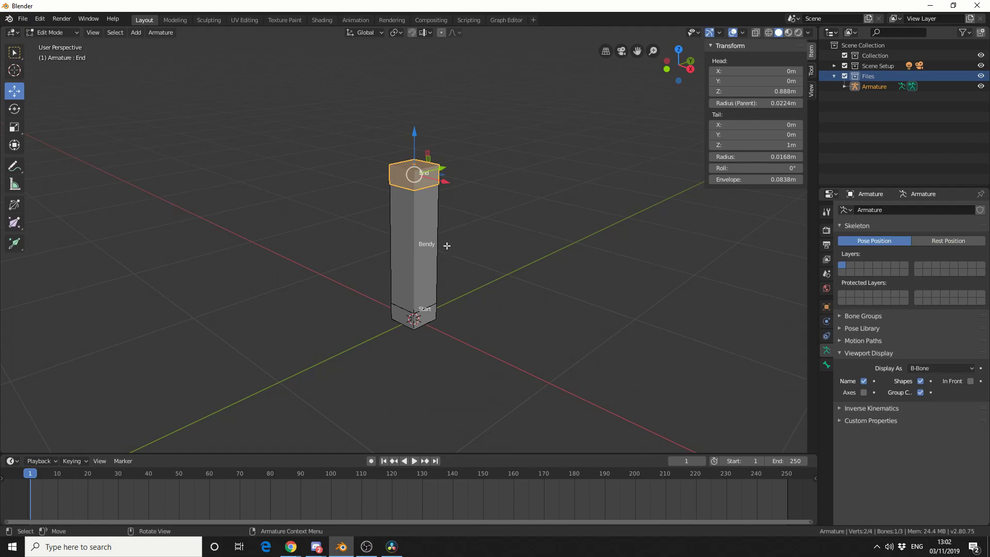
Set the Bendy bone's Bendy Bones segments to 6.
click(418, 236)
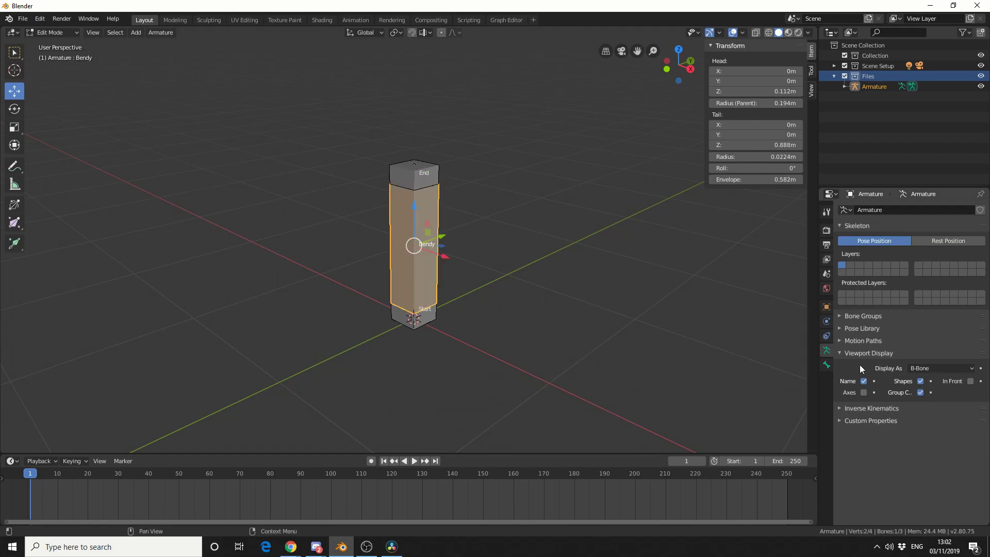
click(827, 365)
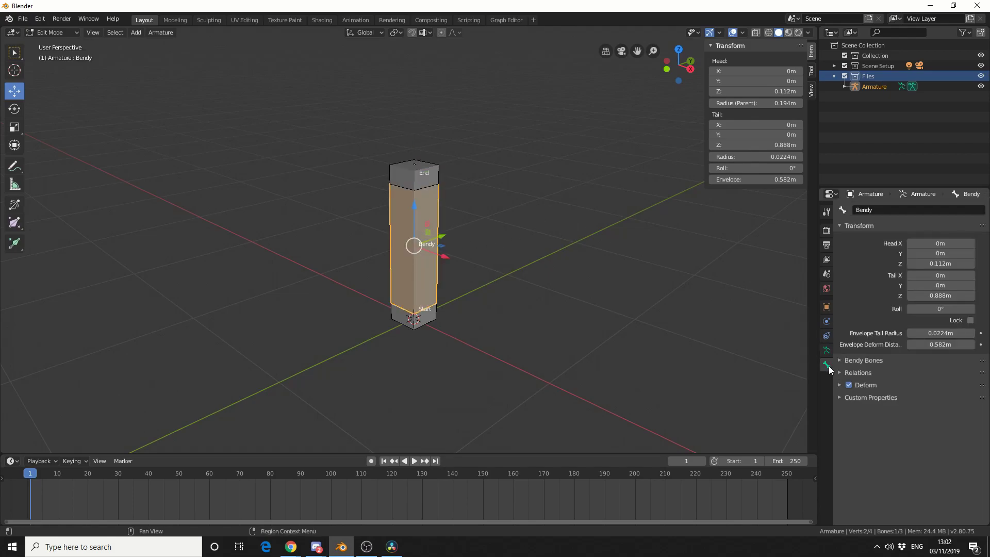
click(838, 360)
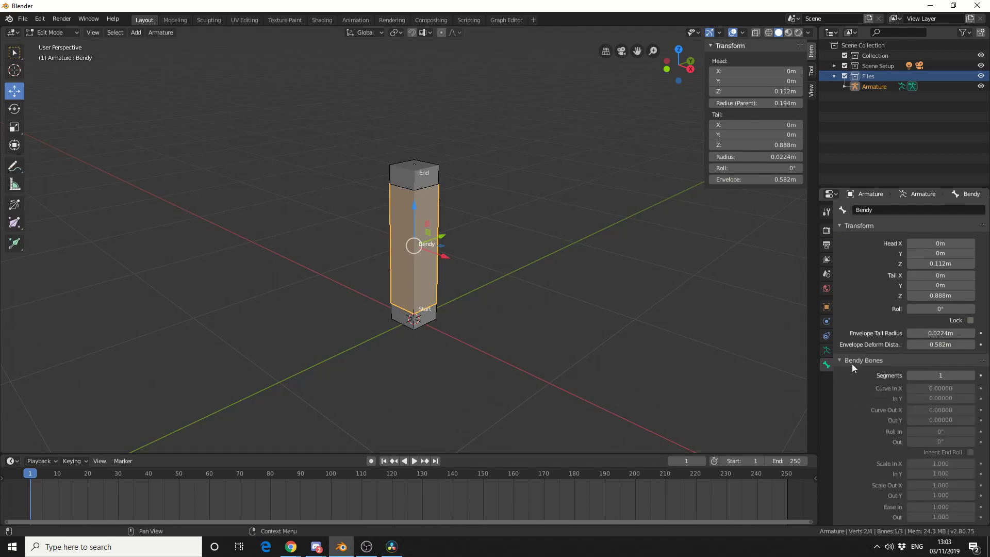
click(936, 374)
text(6)
key(Return)
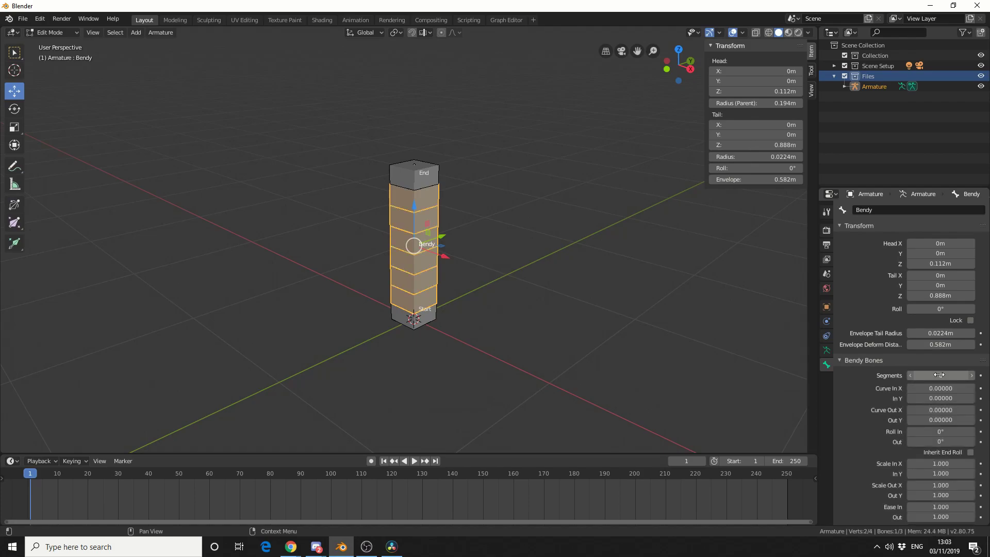
Try moving the End bone about 0.114 m along X and upward along Z, and undo the move.
click(407, 170)
key(g)
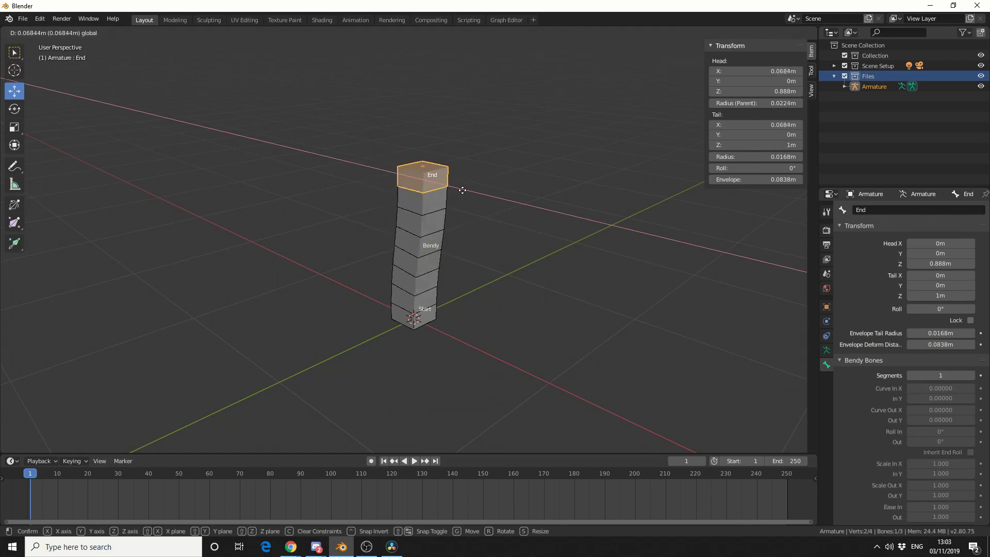
click(464, 187)
key(g)
key(z)
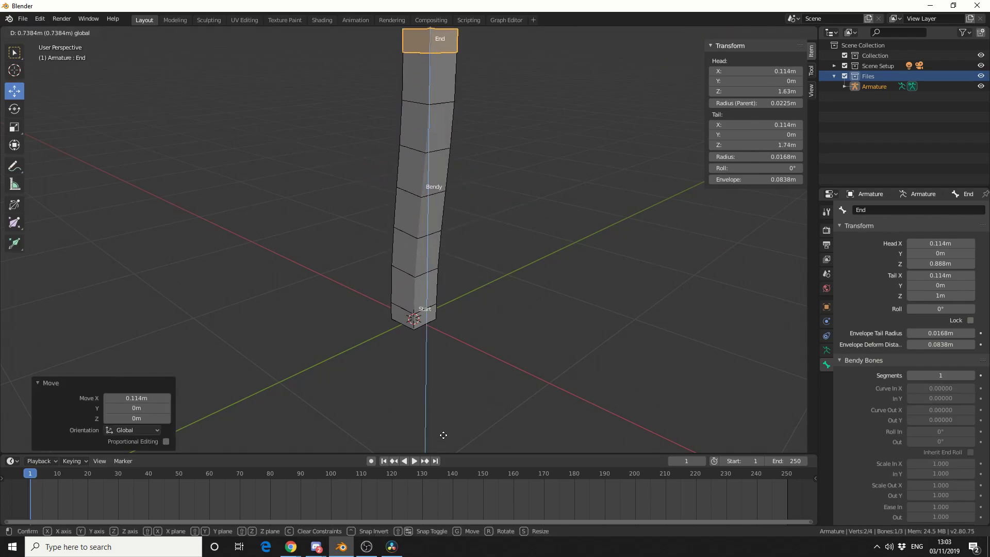
key(Escape)
key(ctrl+z)
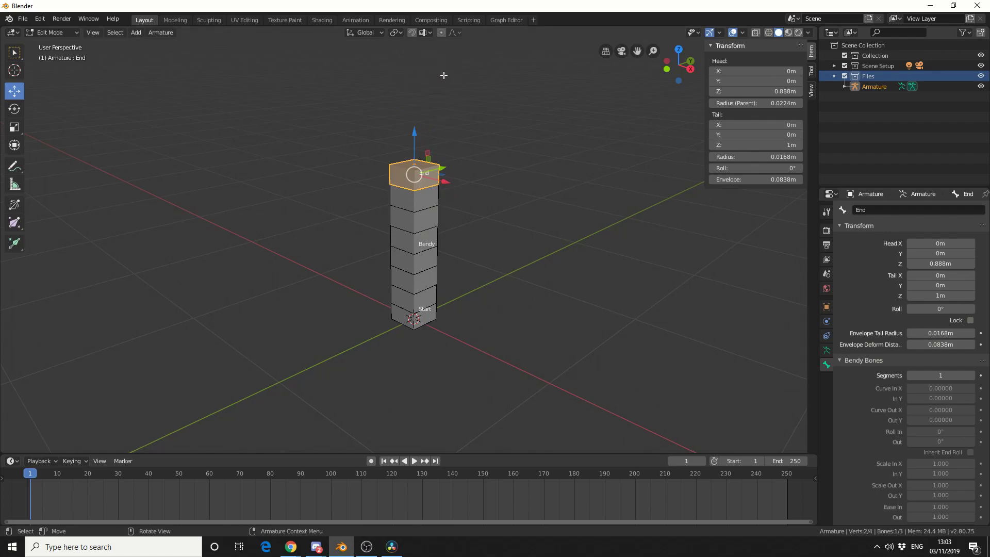
Clear the End bone's parent, try moving it upward along Z, and undo that move.
key(alt+p)
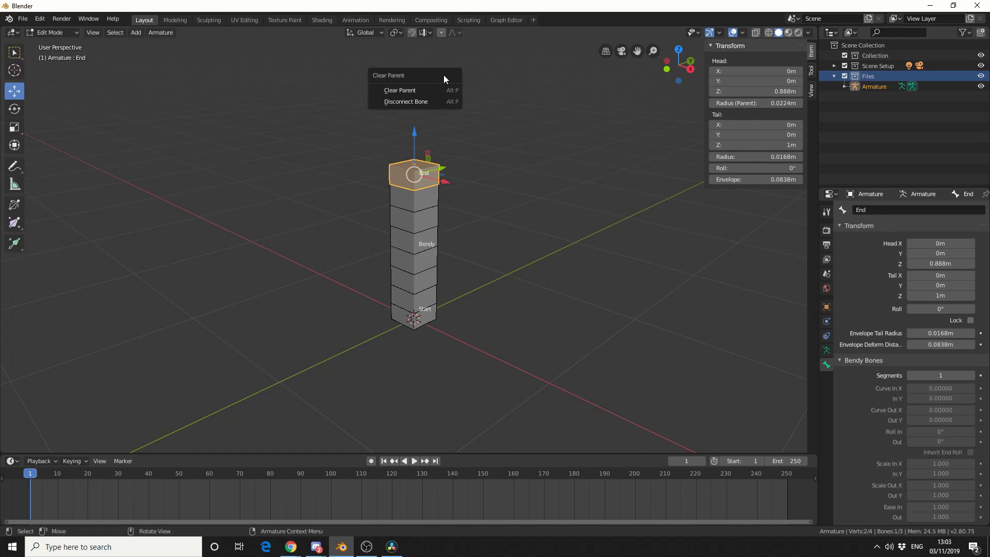
click(412, 91)
key(g)
key(z)
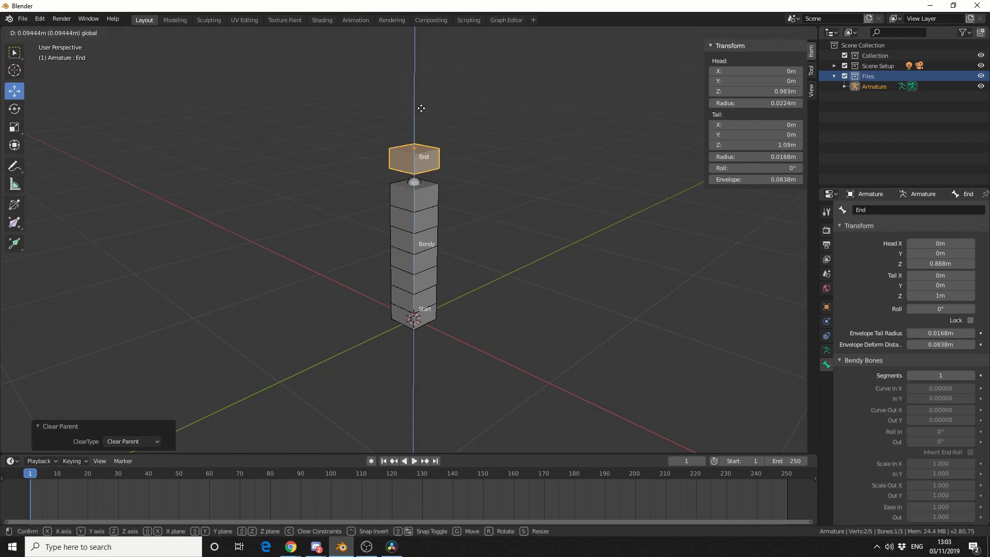
click(451, 96)
key(ctrl+z)
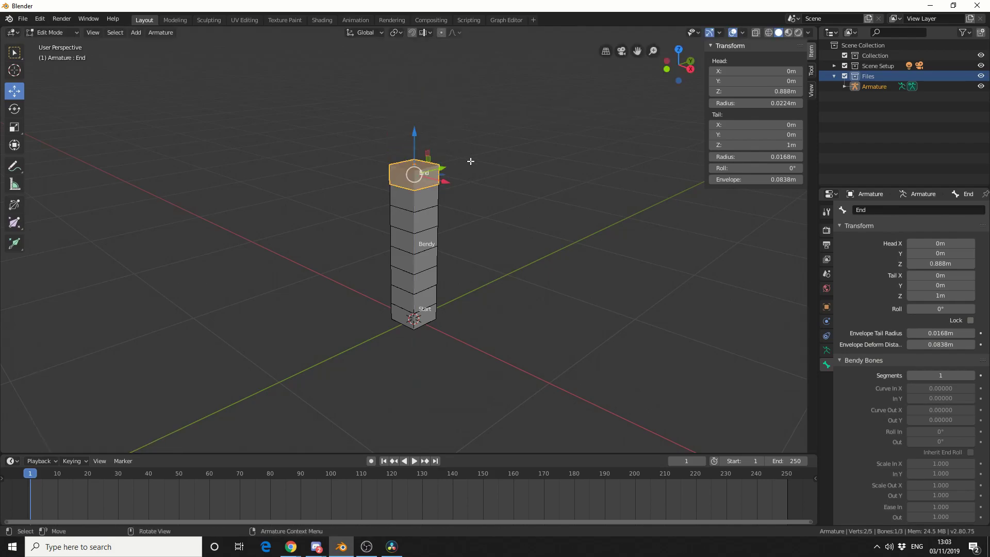
In Pose Mode, add a Stretch To constraint to the Bendy bone with the End bone as its target.
key(alt+a)
click(63, 33)
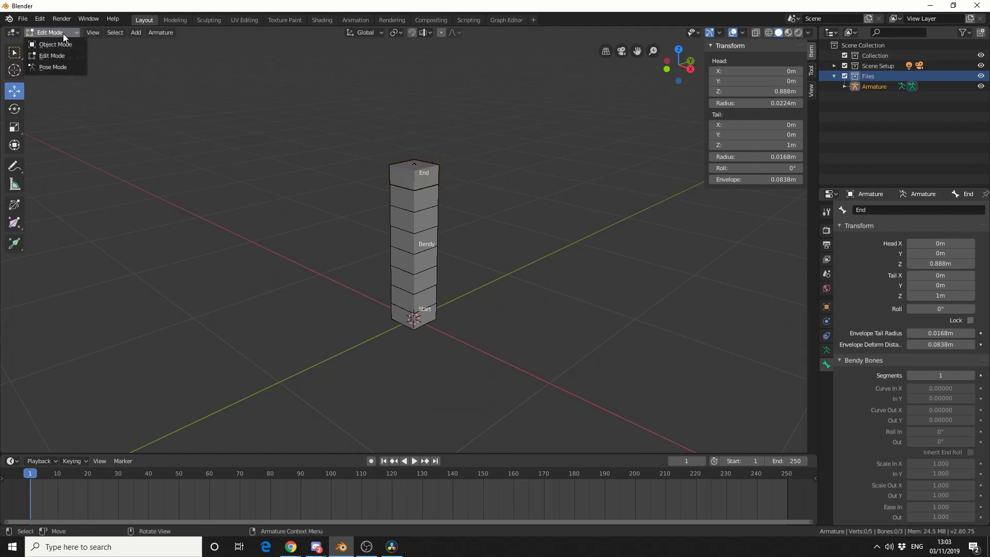
click(55, 67)
click(400, 168)
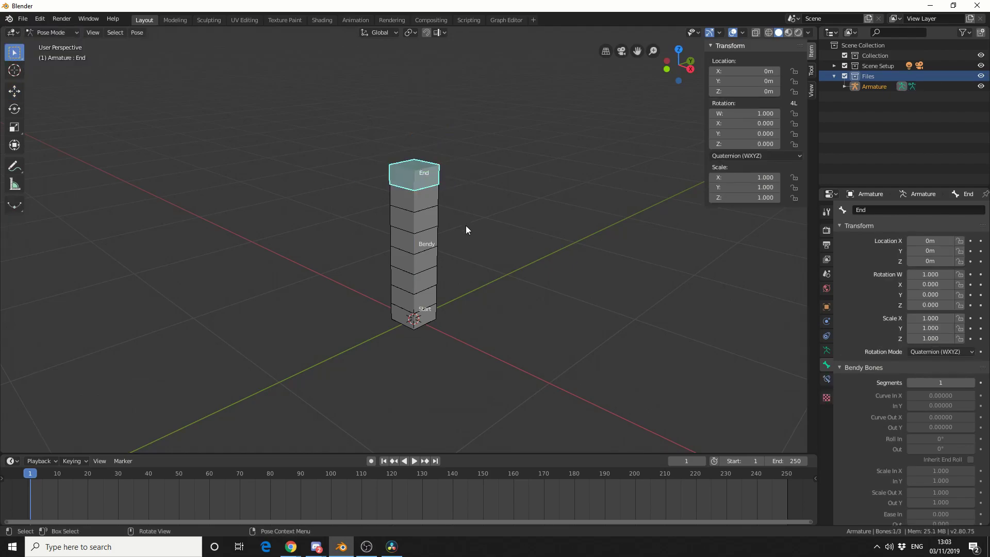
shift+click(422, 225)
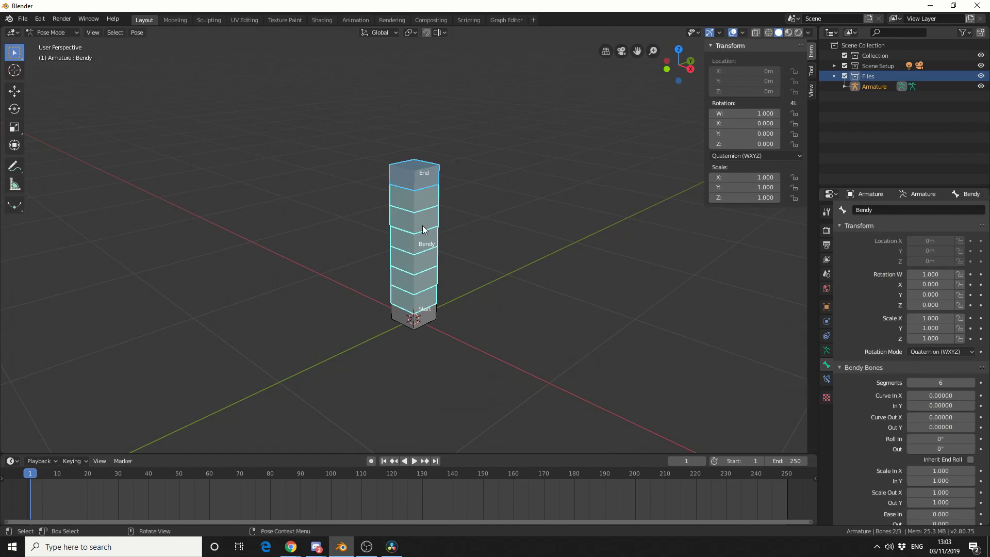
key(ctrl+shift+c)
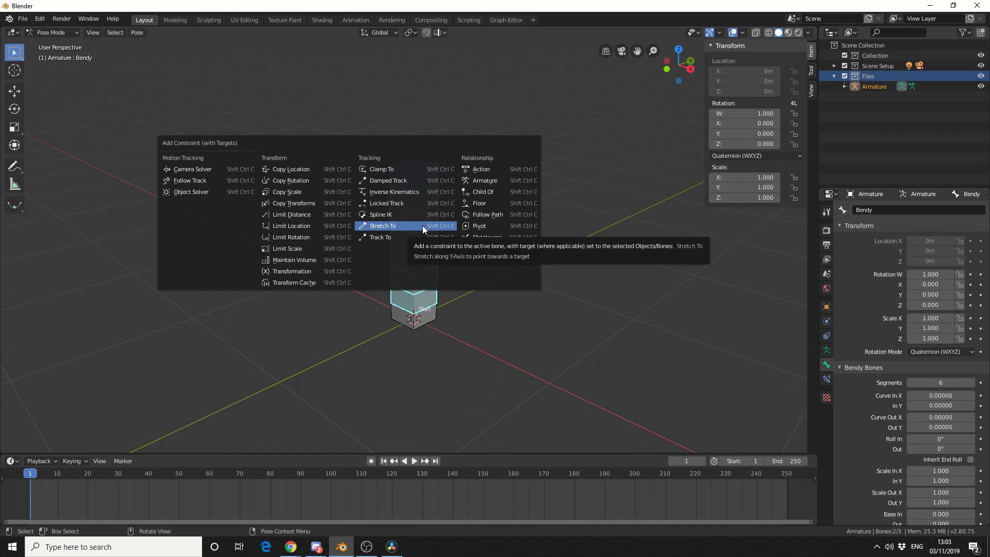
click(422, 226)
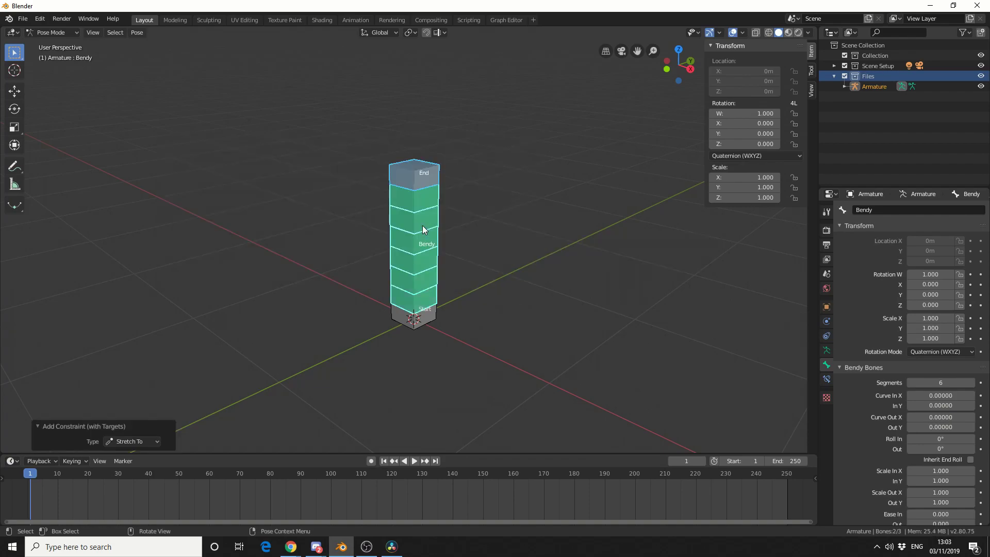
Try moving the End bone about 0.47 m up and 0.371 m along X, rotating it about 23.7° around Y, and undo these changes.
click(426, 178)
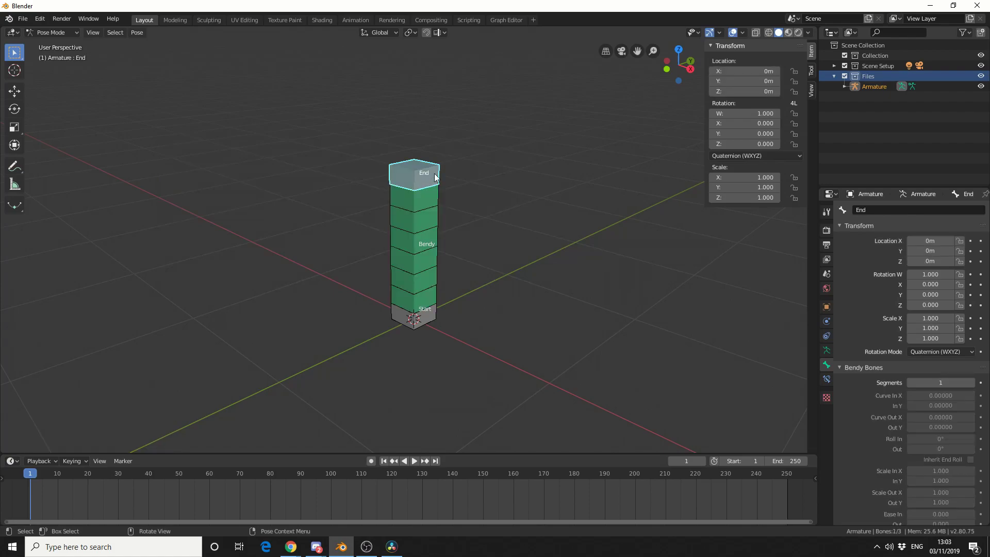
click(15, 90)
drag(414, 146, 411, 65)
drag(444, 112, 492, 156)
click(14, 109)
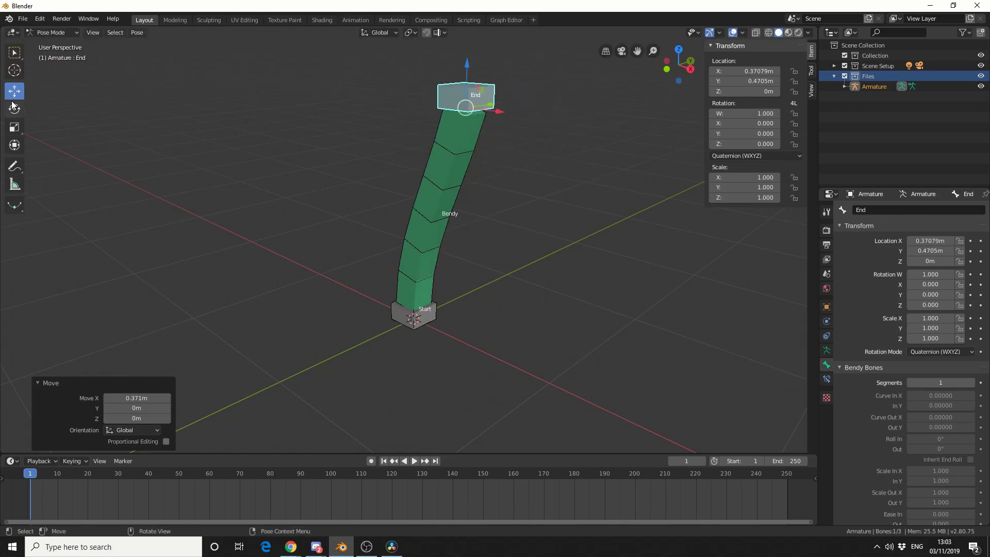
mouse_move(492, 109)
mouse_down()
mouse_move(495, 92)
mouse_move(503, 103)
mouse_up()
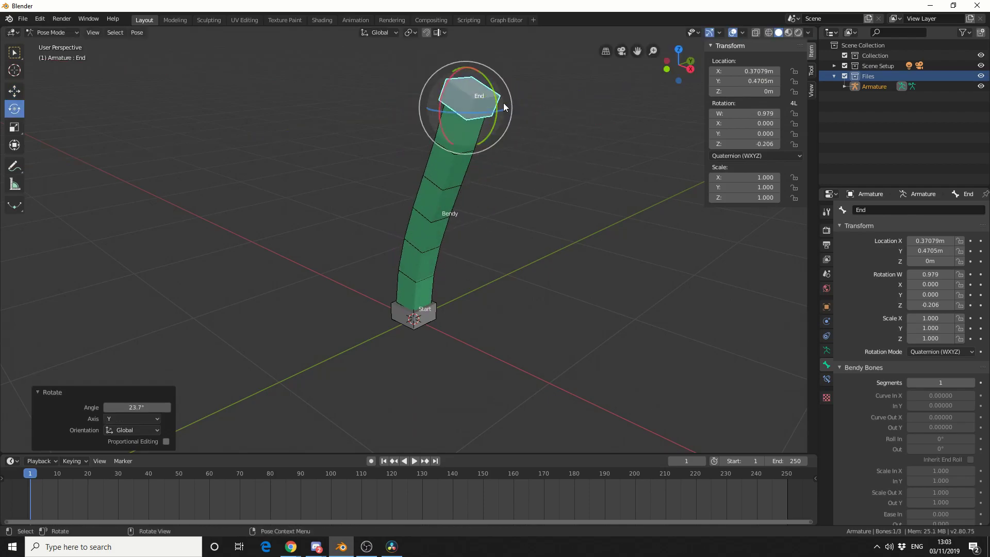
key(ctrl+z)
key(ctrl+z)
key(ctrl+z)
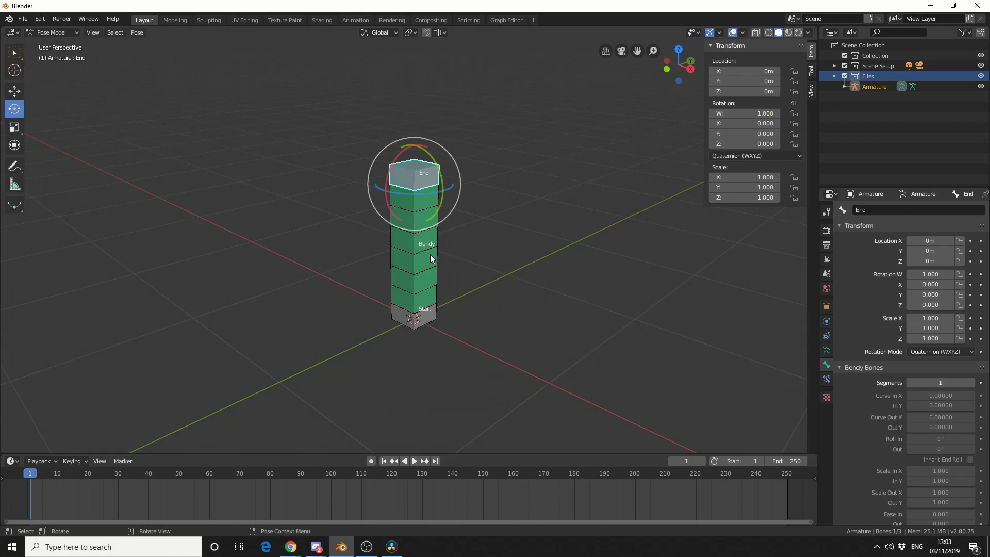
Set the Bendy bone's start handle to Absolute with the Start bone as its custom handle.
click(429, 255)
scroll(859, 380, down, 3)
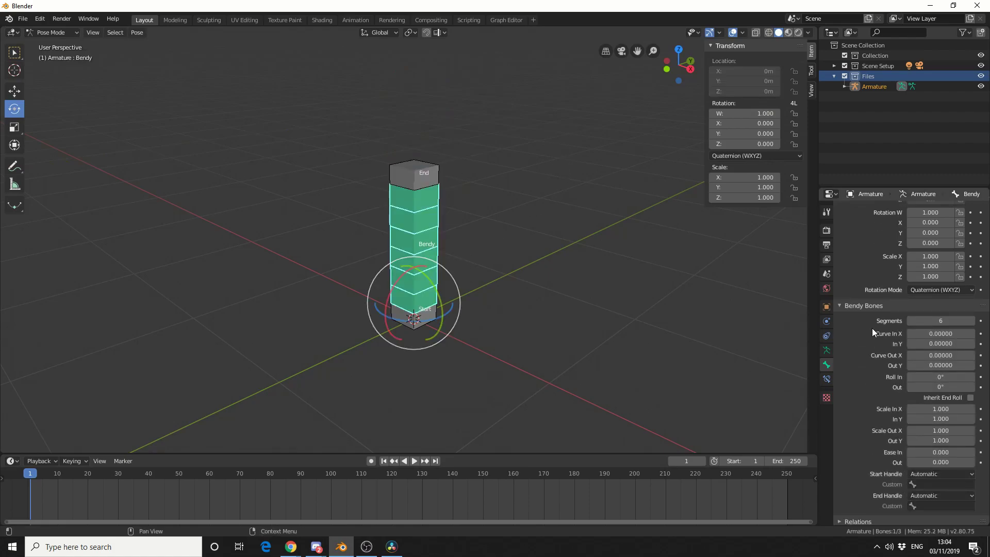
scroll(877, 316, down, 2)
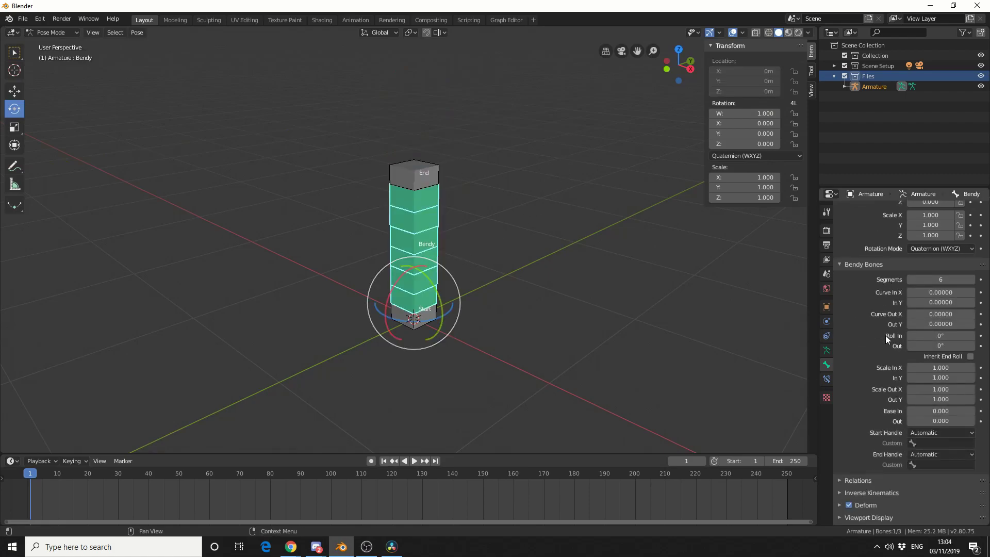
click(950, 434)
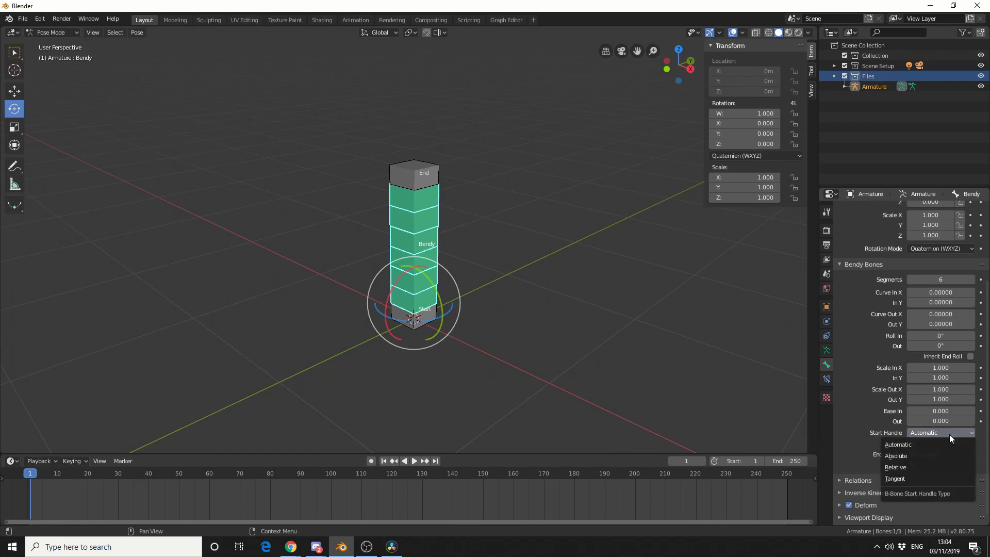
click(933, 454)
click(941, 444)
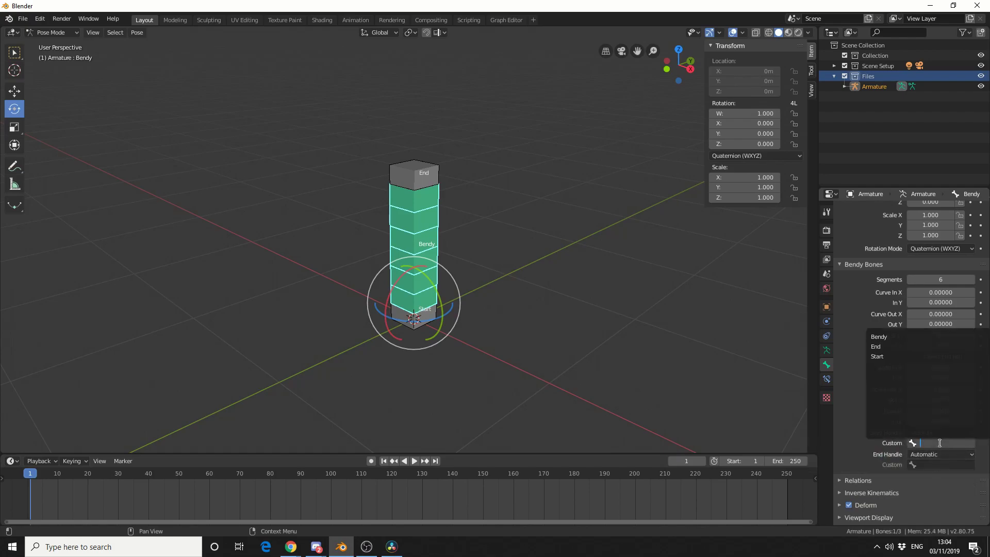
click(884, 356)
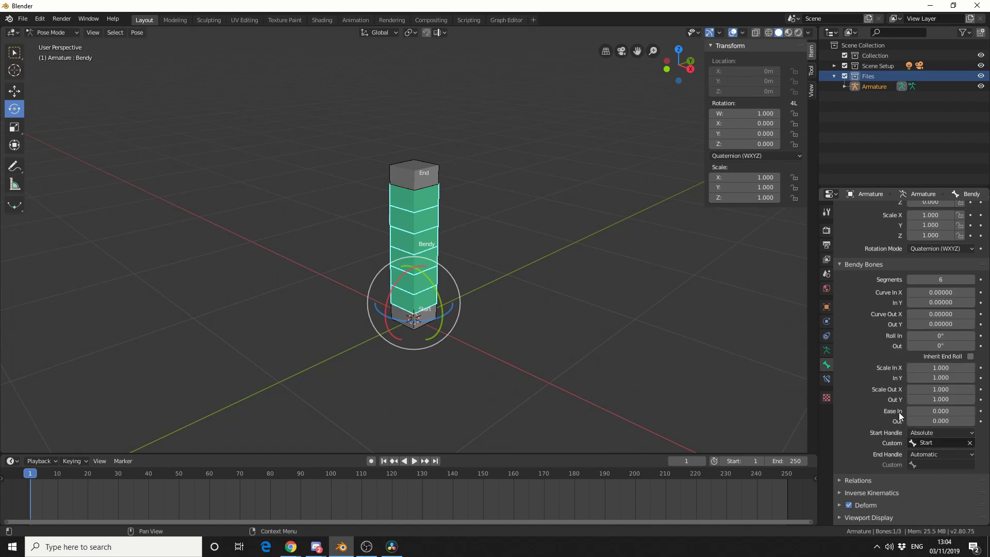
Set the Bendy bone's end handle to Absolute with the End bone as its custom handle.
click(939, 454)
click(926, 481)
click(936, 464)
click(876, 368)
Try rotating the End bone about 56.6° around Y and moving it about 0.858 m along X, and undo the move.
drag(408, 178, 466, 218)
click(412, 177)
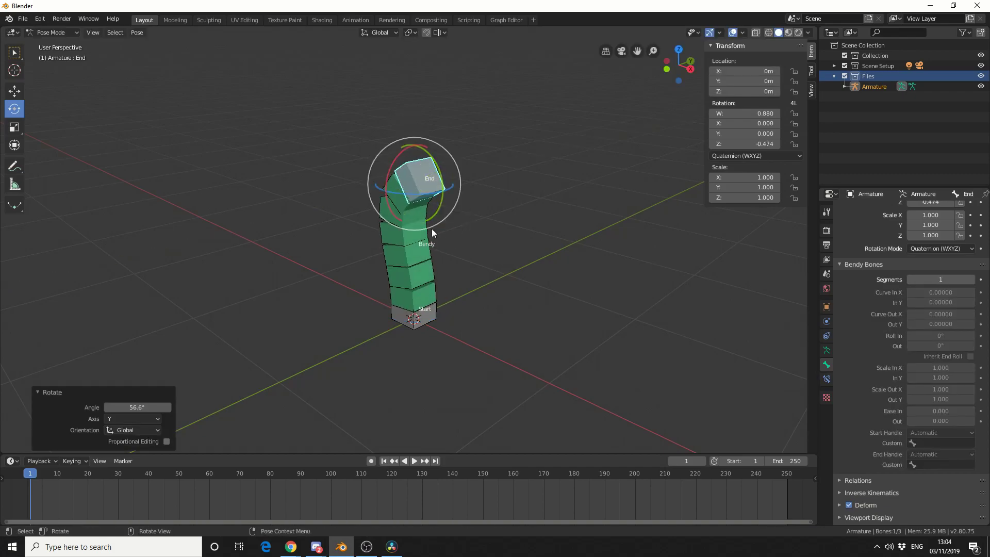
click(23, 93)
drag(441, 184, 564, 216)
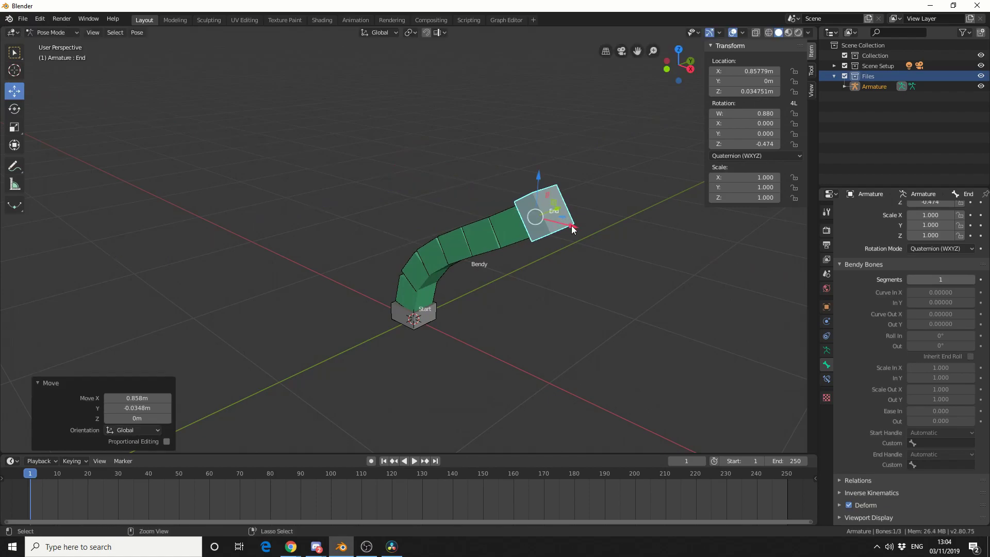
key(ctrl+z)
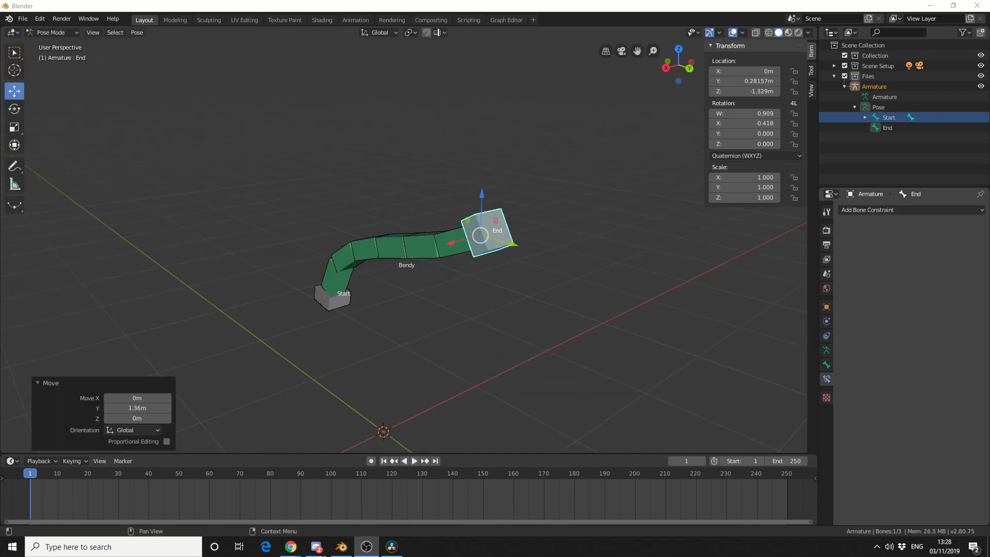